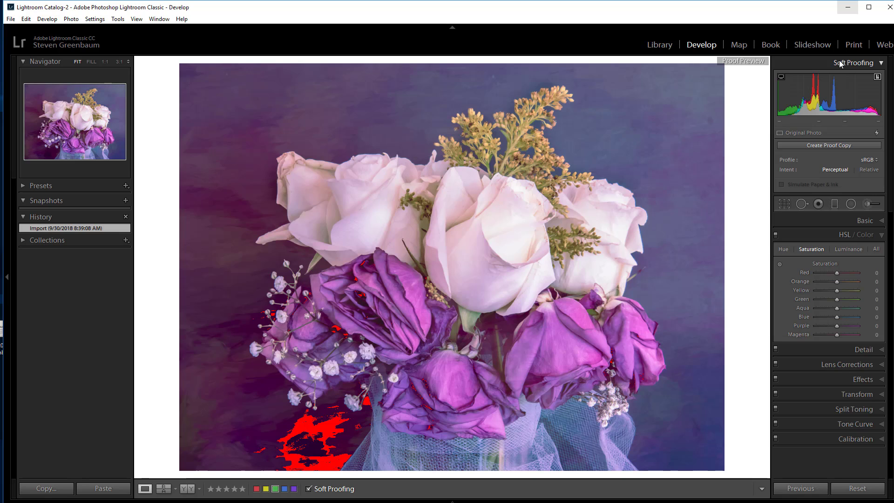
- Create a proof copy of the photo and set its proof profile to Costco-FL-Boca Raton-Lus: 30-Aug-2018
{"action": "left_click", "coordinate": [826, 145]}
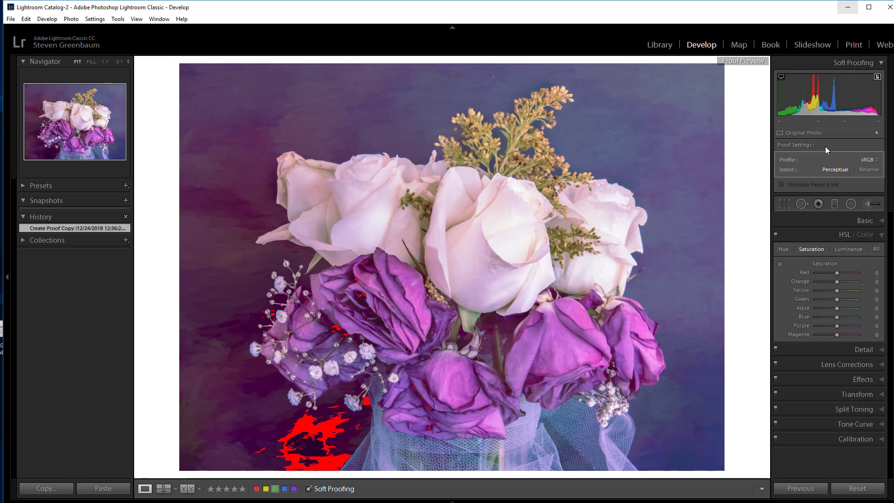
{"action": "left_click", "coordinate": [868, 160]}
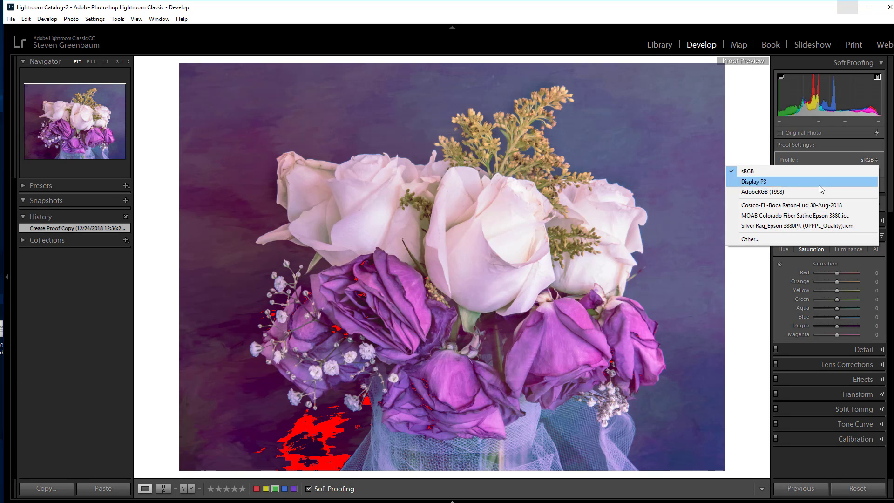
{"action": "left_click", "coordinate": [801, 205]}
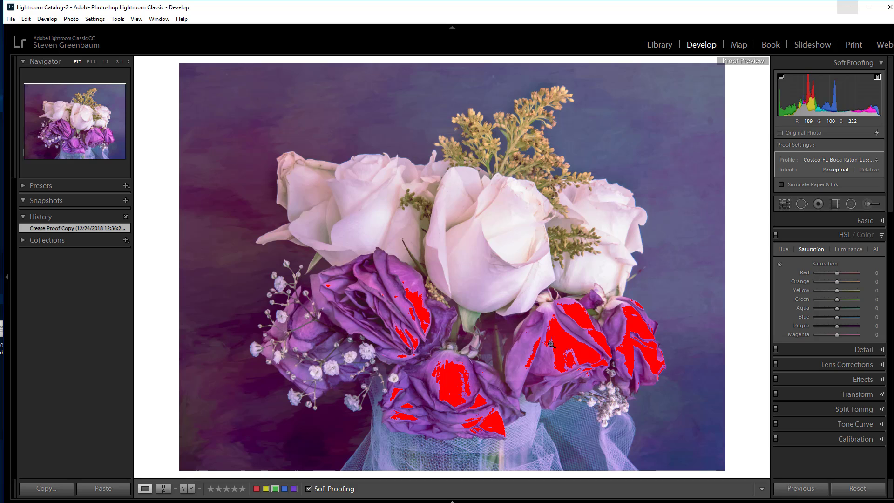
- Compare the photo with the destination gamut warning off and on, and check the monitor gamut warning as well
{"action": "left_click", "coordinate": [878, 78]}
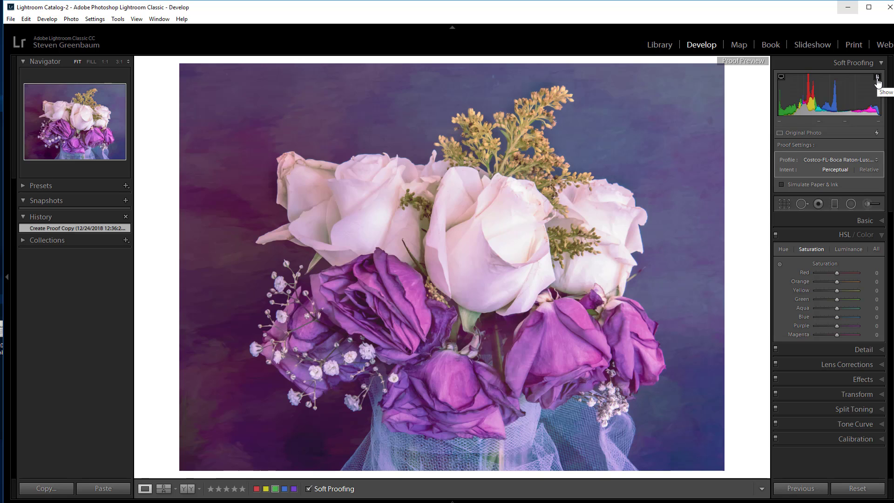
{"action": "left_click", "coordinate": [877, 78]}
{"action": "left_click", "coordinate": [878, 78]}
{"action": "left_click", "coordinate": [877, 77]}
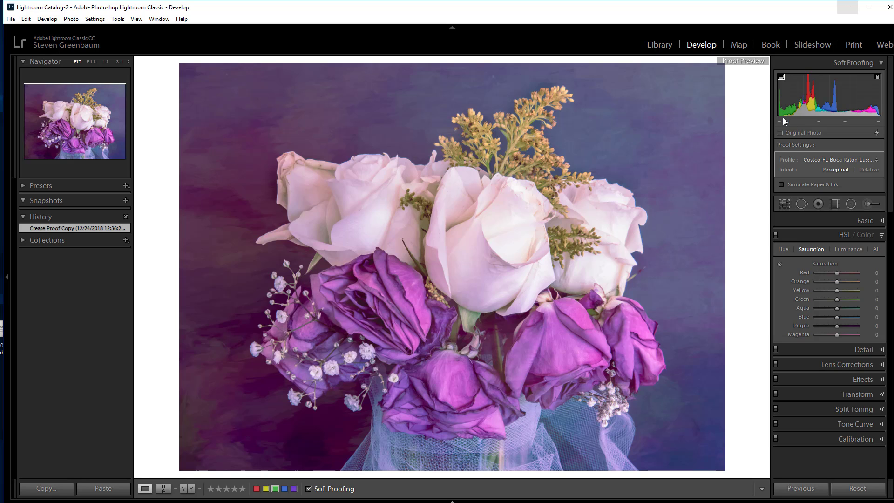
{"action": "left_click", "coordinate": [785, 82]}
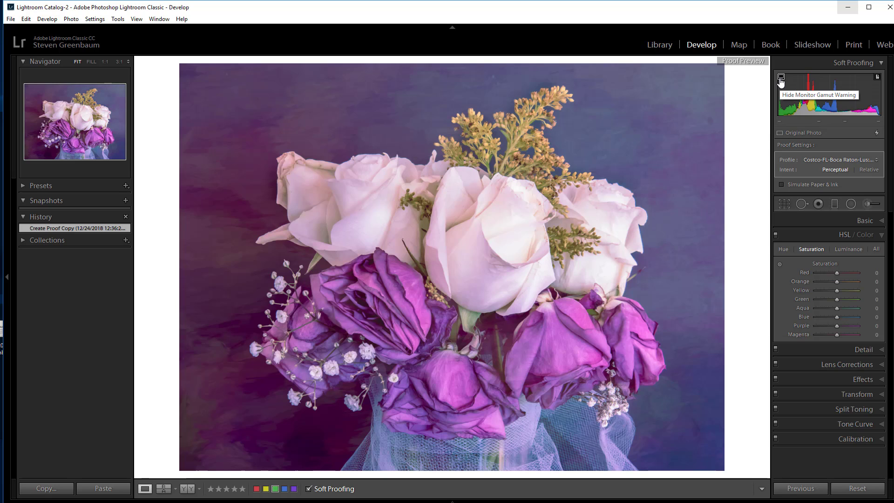
{"action": "left_click", "coordinate": [781, 82]}
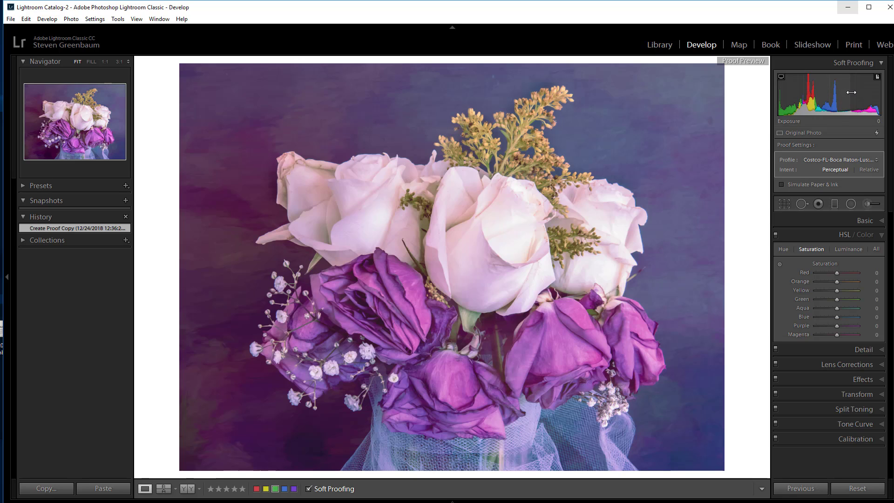
{"action": "left_click", "coordinate": [877, 77]}
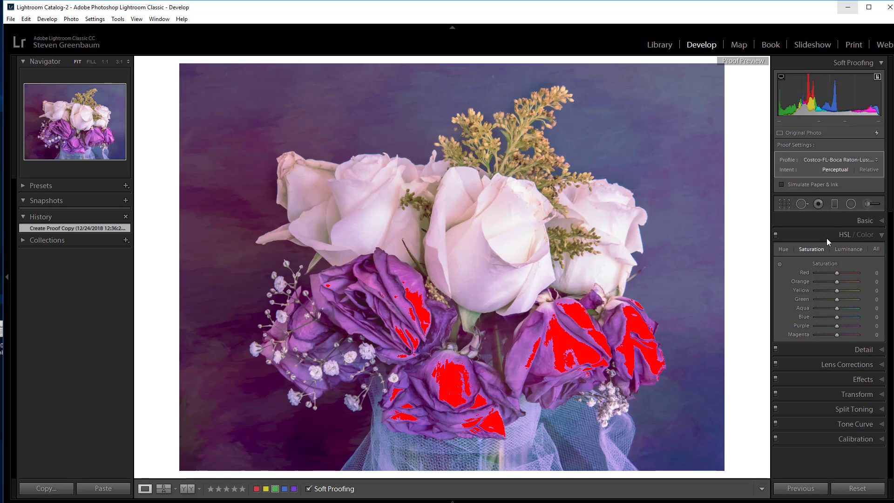
- Use the targeted saturation adjustment on the out-of-gamut purple petals to lower Purple to -39 and Magenta to -1
{"action": "left_click", "coordinate": [780, 265]}
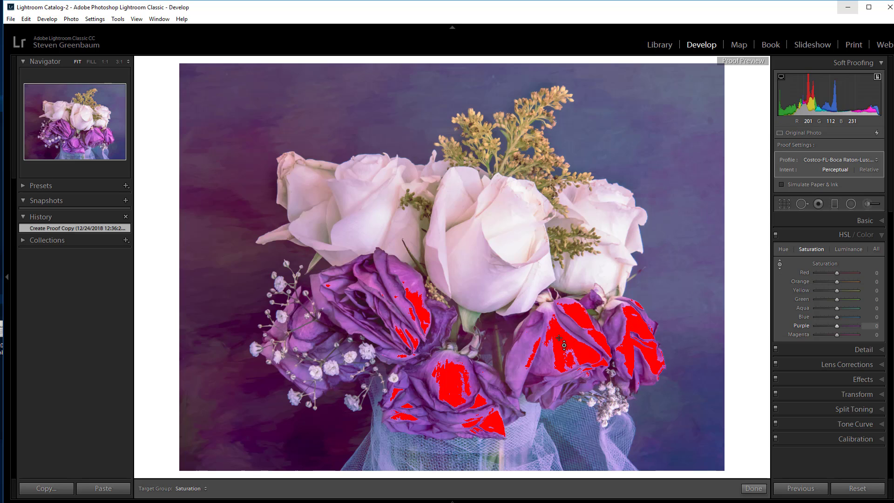
{"action": "left_click_drag", "start_coordinate": [559, 338], "coordinate": [559, 354]}
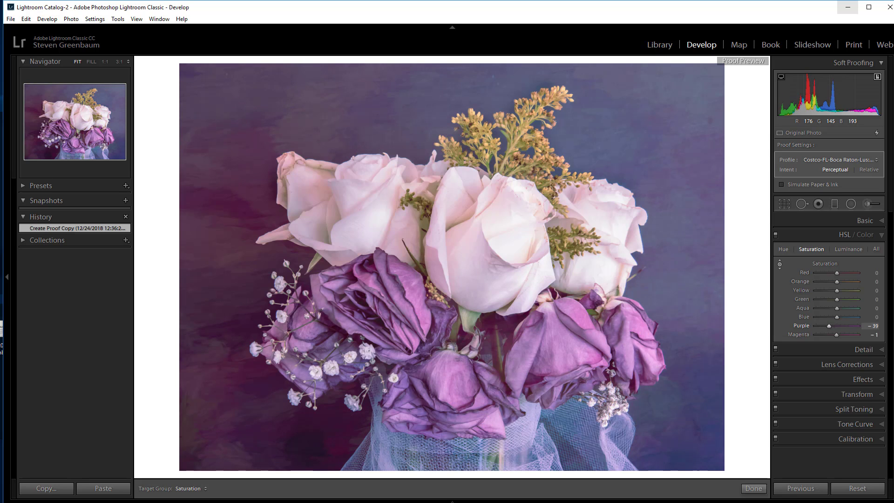
{"action": "key", "text": "Escape"}
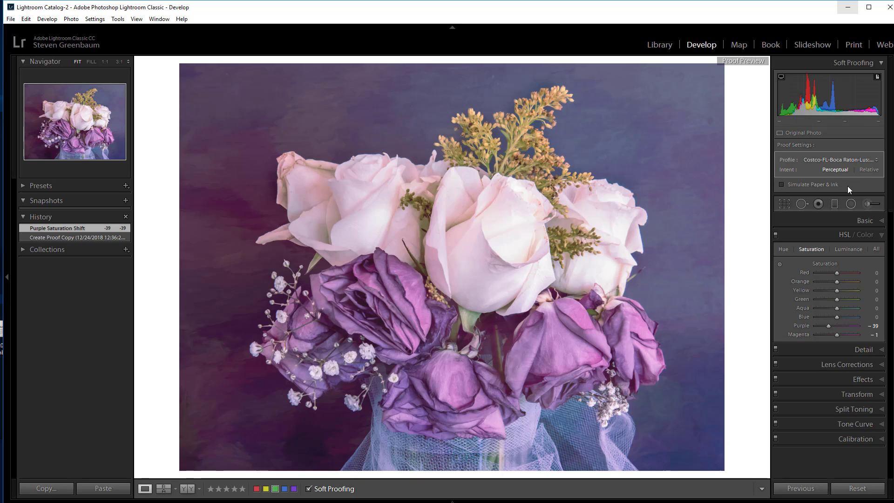
- Compare the desaturated photo with soft proofing off and on, leaving soft proofing enabled
{"action": "key", "text": "s"}
{"action": "key", "text": "s"}
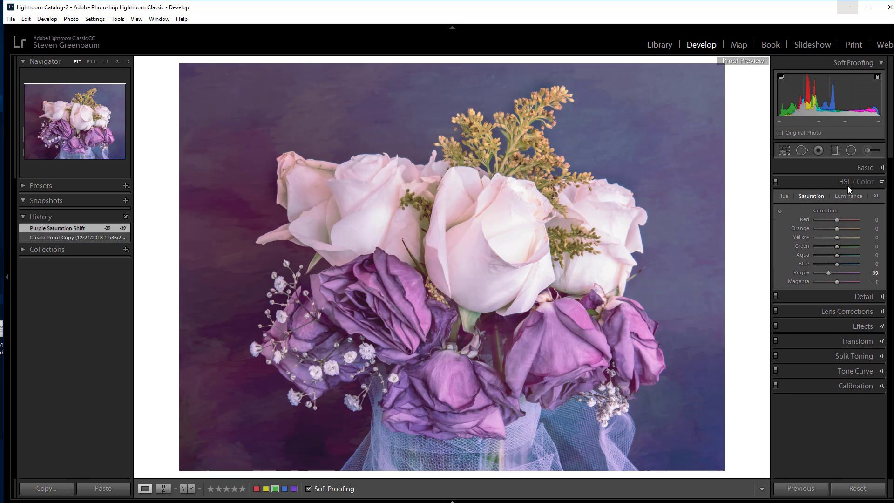
{"action": "key", "text": "s"}
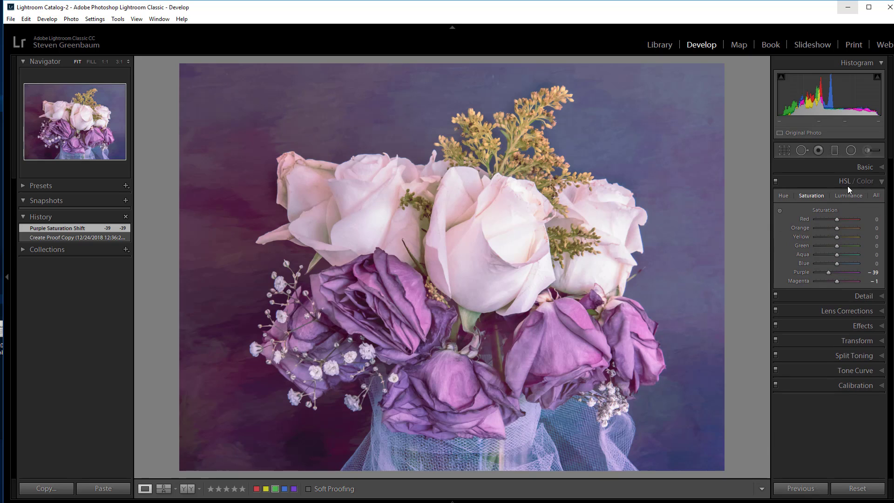
{"action": "key", "text": "s"}
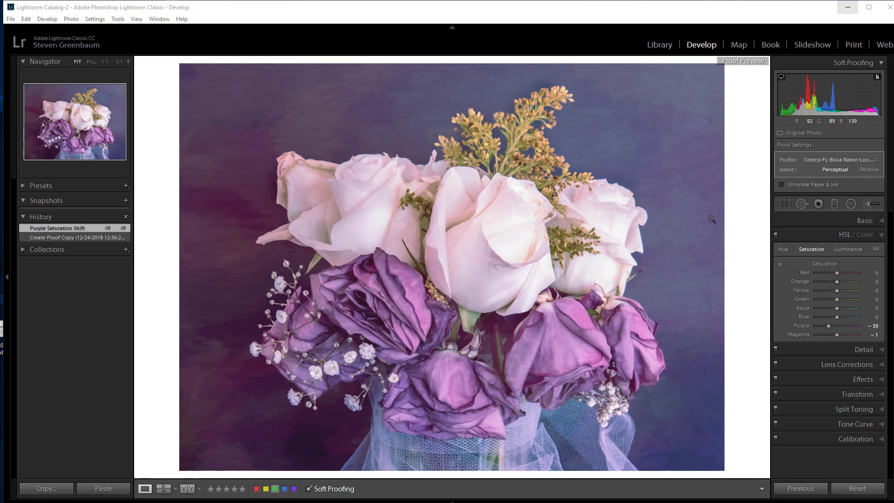
- Expand the Basic adjustments and compare the Relative and Perceptual rendering intents, ending on Perceptual
{"action": "left_click", "coordinate": [859, 222]}
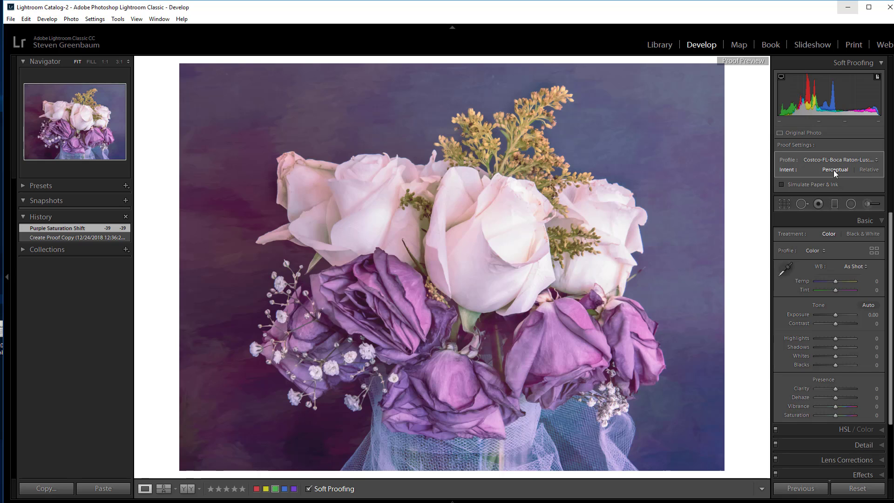
{"action": "left_click", "coordinate": [868, 170]}
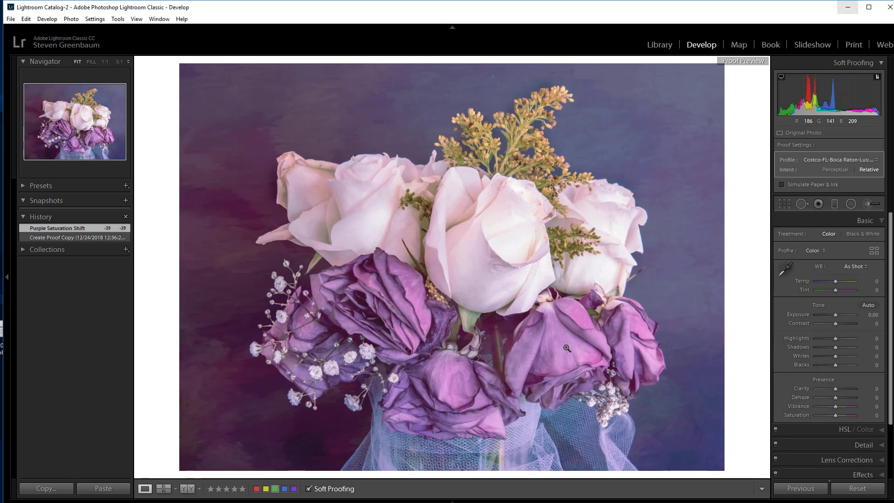
{"action": "left_click", "coordinate": [831, 169]}
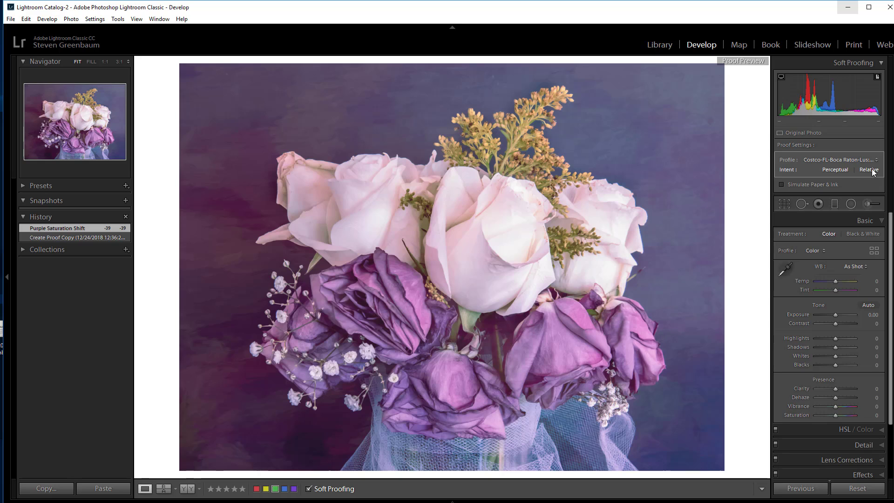
{"action": "left_click", "coordinate": [871, 169]}
{"action": "left_click", "coordinate": [836, 170]}
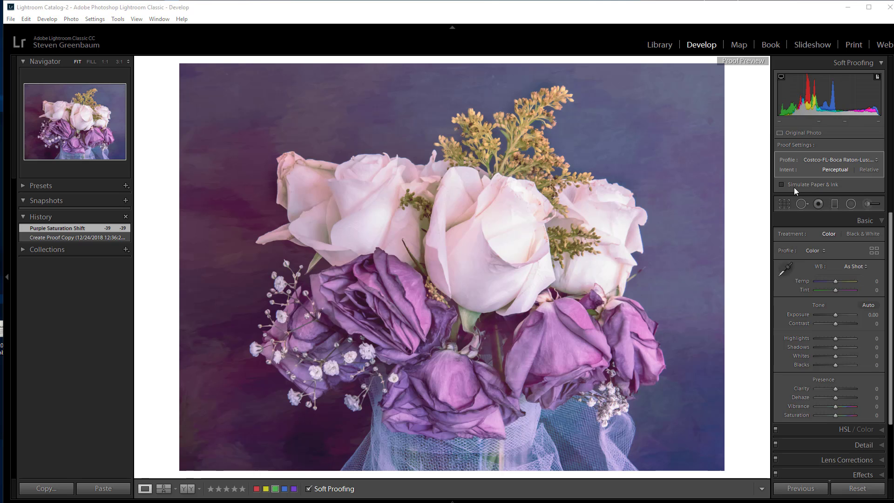
- Compare the proof with and without Simulate Paper & Ink, leaving the simulation enabled
{"action": "left_click", "coordinate": [781, 184]}
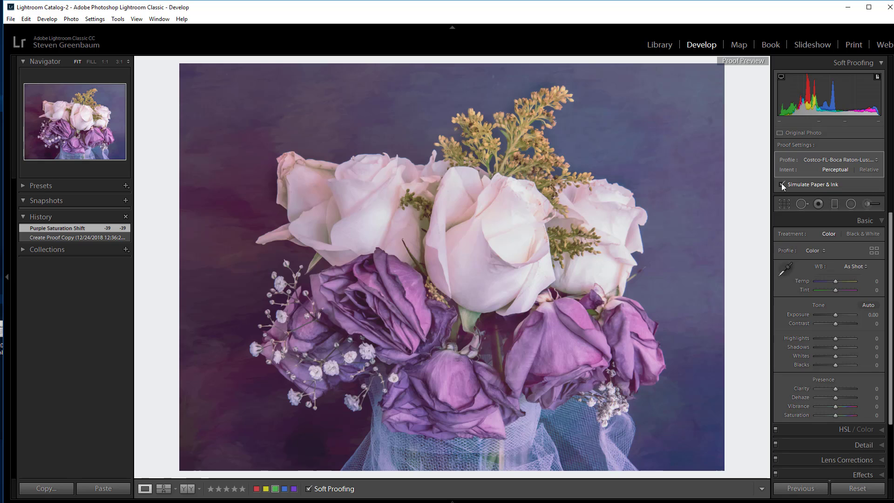
{"action": "left_click", "coordinate": [781, 184]}
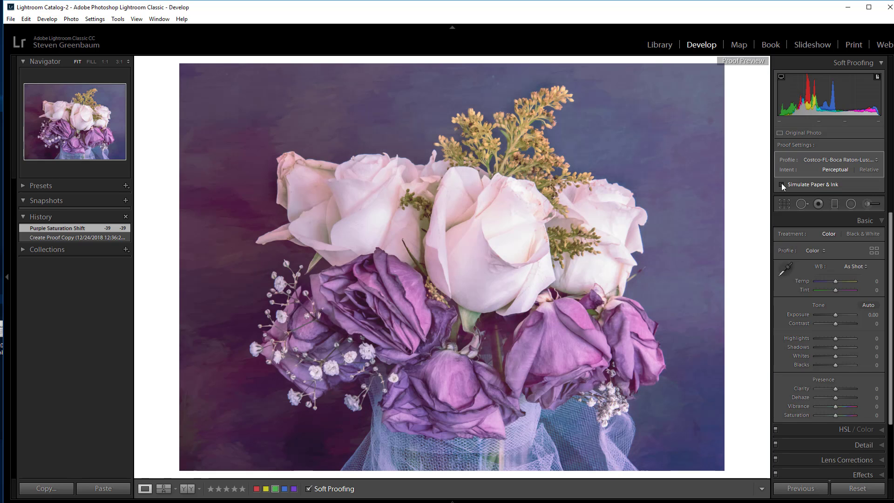
{"action": "left_click", "coordinate": [781, 184]}
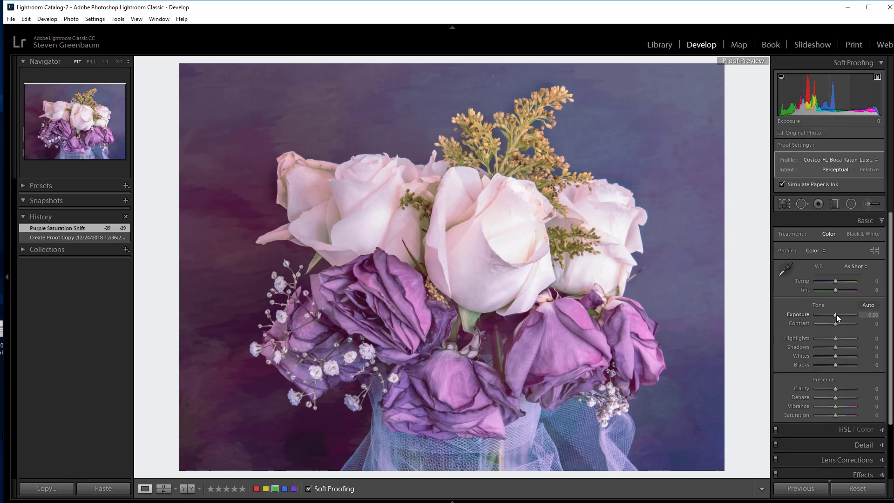
- Try raising the exposure of the proof copy to +0.10 with the paper and ink simulation on
{"action": "left_click_drag", "start_coordinate": [836, 315], "coordinate": [837, 316]}
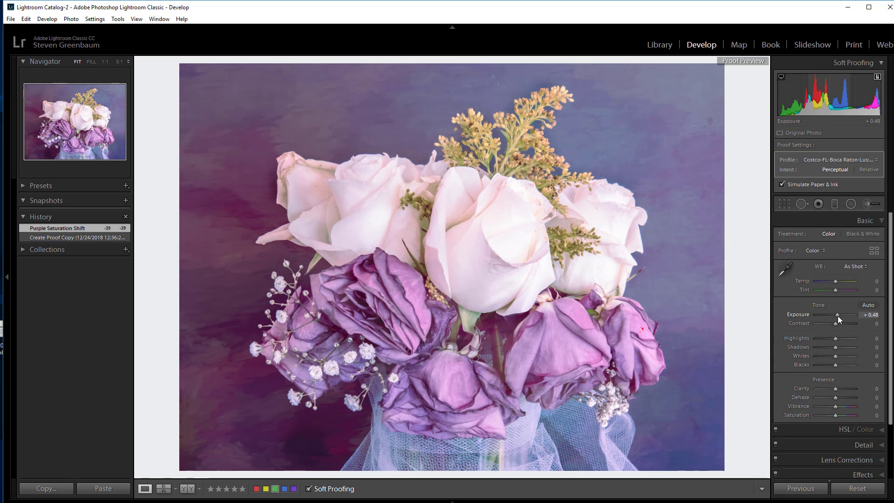
{"action": "double_click", "coordinate": [837, 314]}
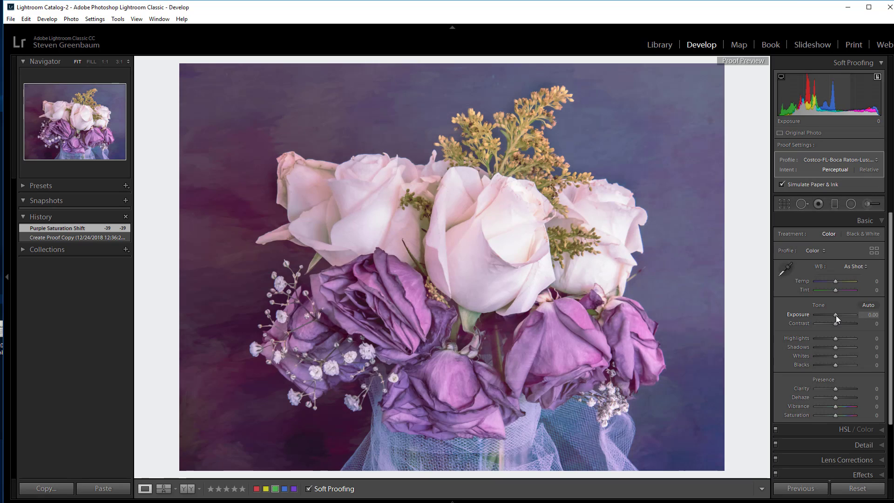
{"action": "left_click", "coordinate": [871, 315]}
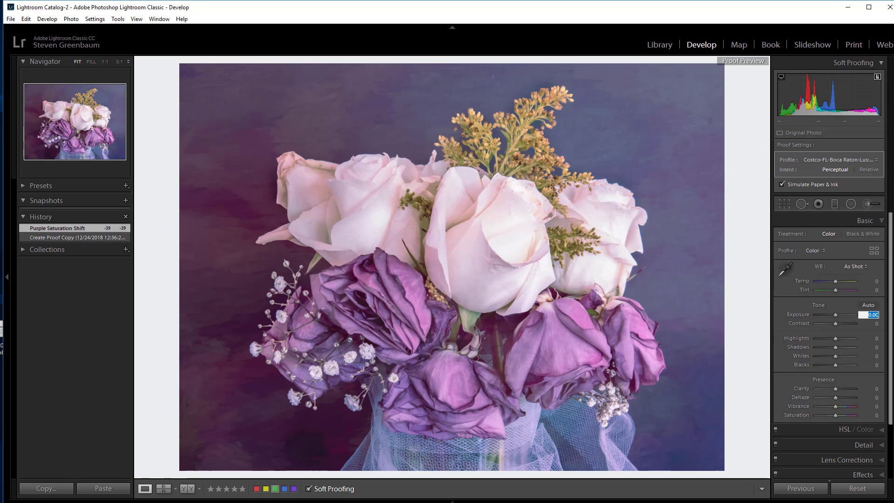
{"action": "key", "text": "Up"}
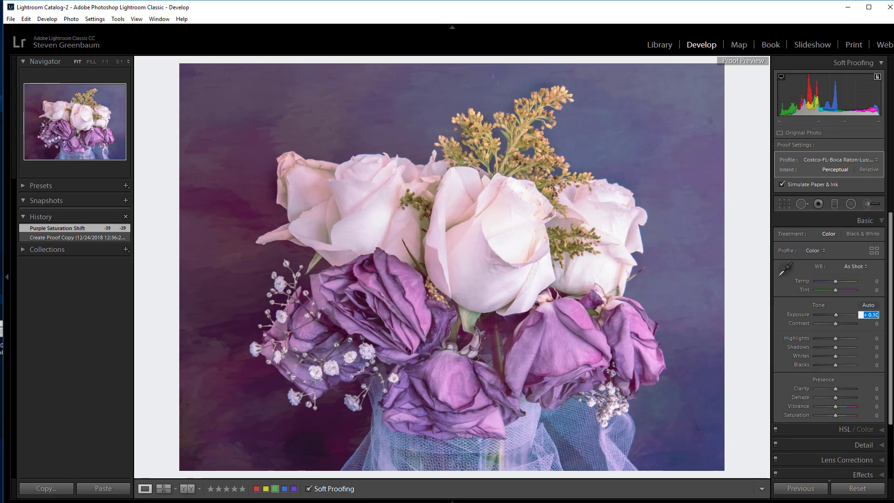
{"action": "key", "text": "Up"}
{"action": "key", "text": "Down"}
- Switch Simulate Paper & Ink off and on repeatedly to compare the brightened proof with the unsimulated view
{"action": "left_click", "coordinate": [780, 184]}
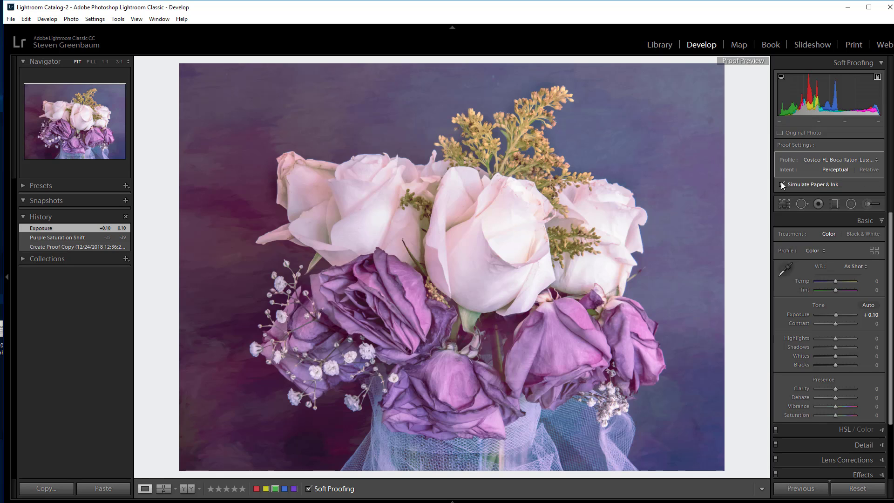
{"action": "left_click", "coordinate": [780, 185]}
{"action": "left_click", "coordinate": [781, 185]}
{"action": "left_click", "coordinate": [781, 185]}
{"action": "left_click", "coordinate": [781, 185]}
{"action": "left_click", "coordinate": [781, 185]}
{"action": "left_click", "coordinate": [781, 184]}
{"action": "left_click", "coordinate": [781, 184]}
- Undo the exposure change on the proof copy
{"action": "key", "text": "ctrl+z"}
{"action": "key", "text": "ctrl+z"}
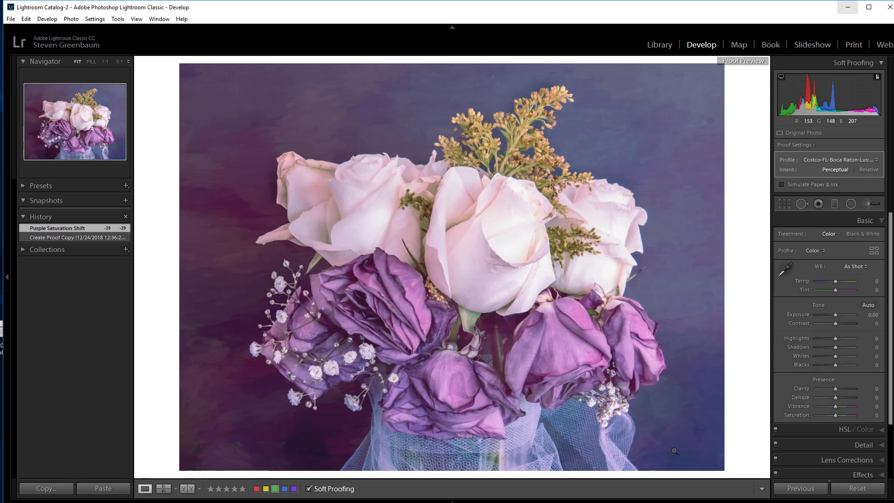
- Turn off soft proofing and show the photo information overlay with the file name and proof profile
{"action": "key", "text": "s"}
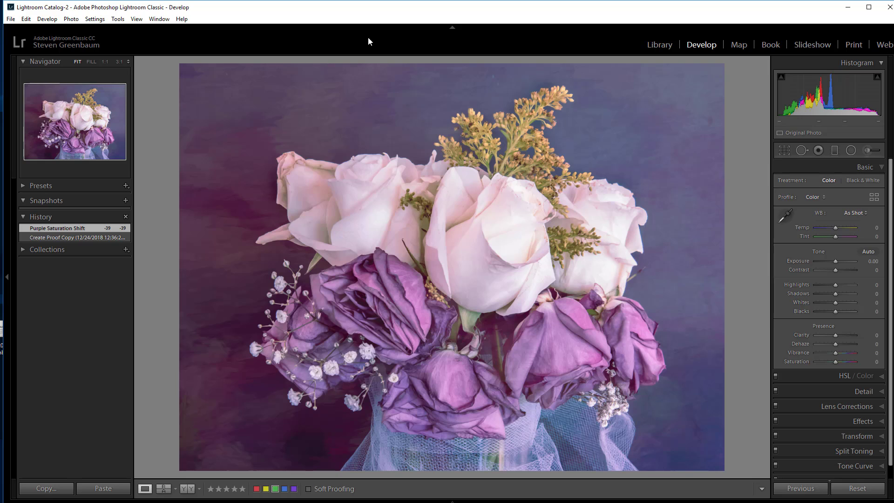
{"action": "key", "text": "i"}
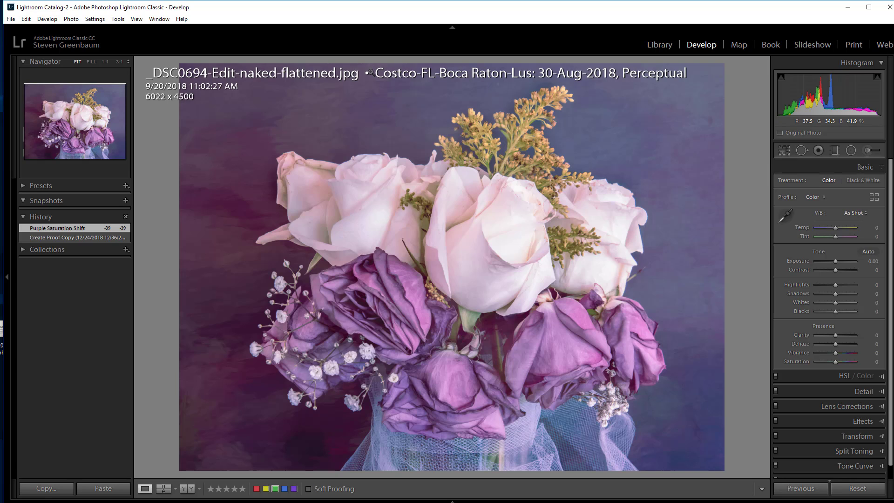